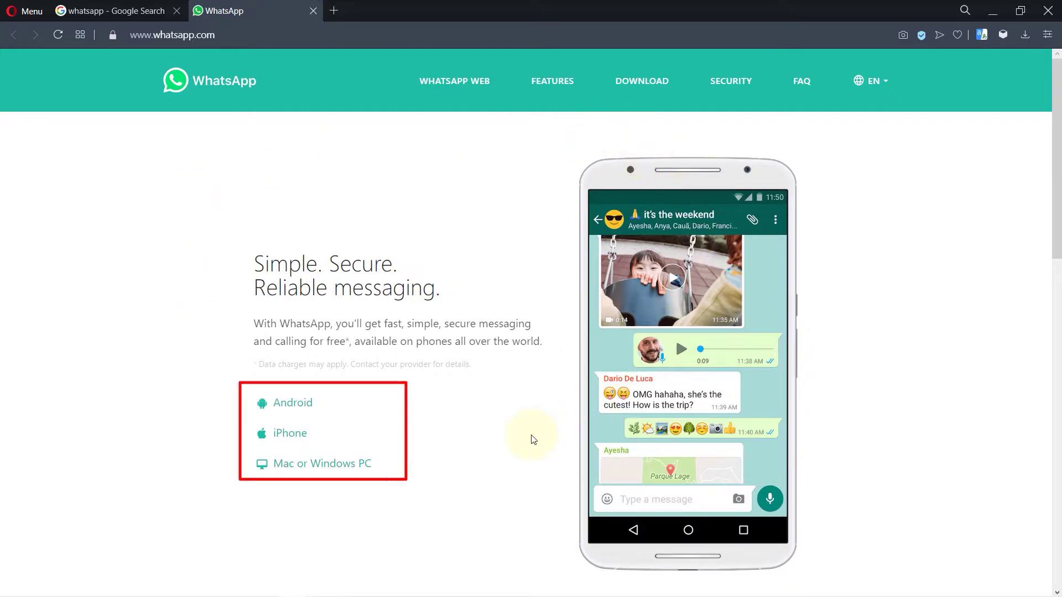
Download the 64-bit Windows version of WhatsApp and run the WhatsAppSetup installer from the Downloads folder.
{"action": "left_click", "coordinate": [342, 466]}
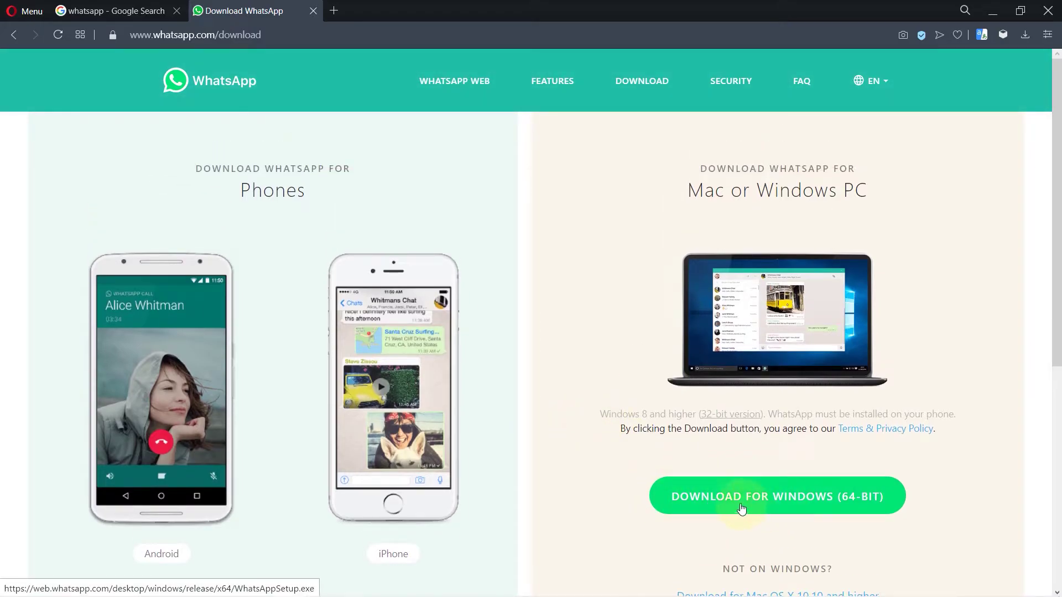
{"action": "left_click", "coordinate": [772, 499]}
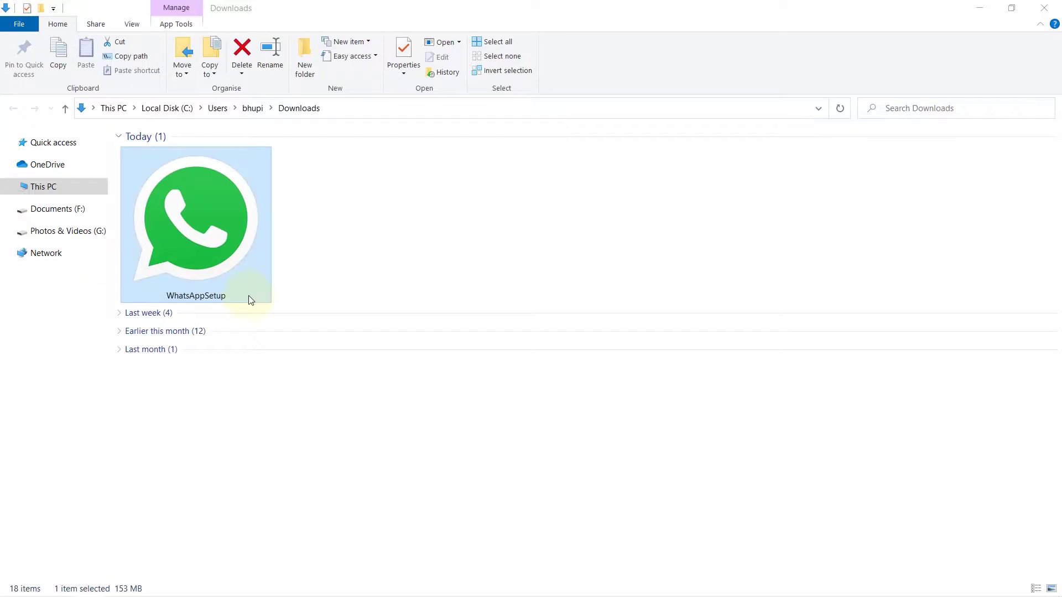
{"action": "double_click", "coordinate": [206, 239]}
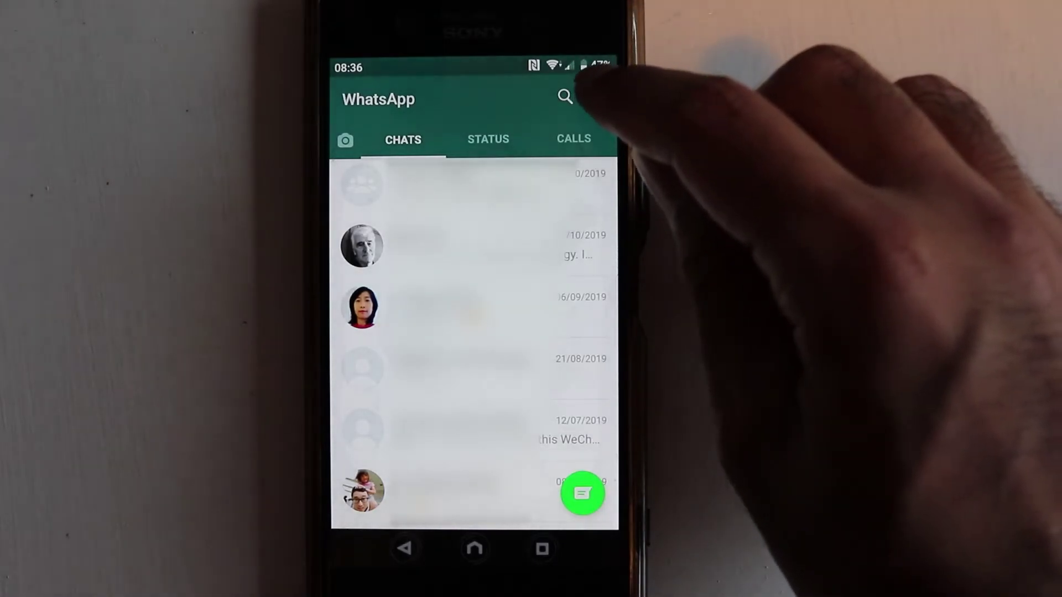
Start adding a new device through WhatsApp Web on the phone and reload the pairing QR code on the computer.
{"action": "left_click", "coordinate": [601, 98]}
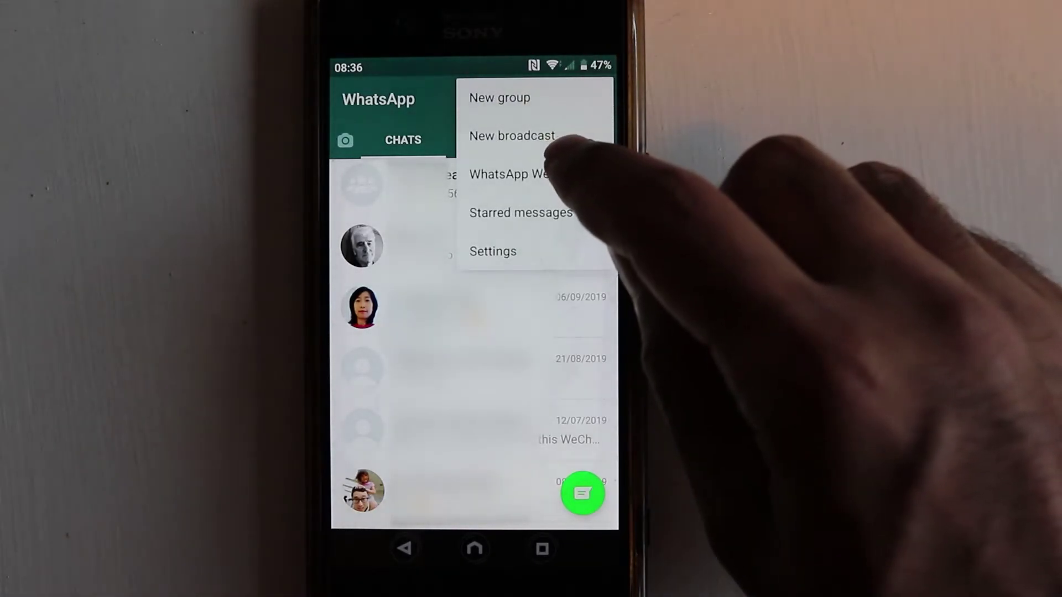
{"action": "left_click", "coordinate": [547, 173]}
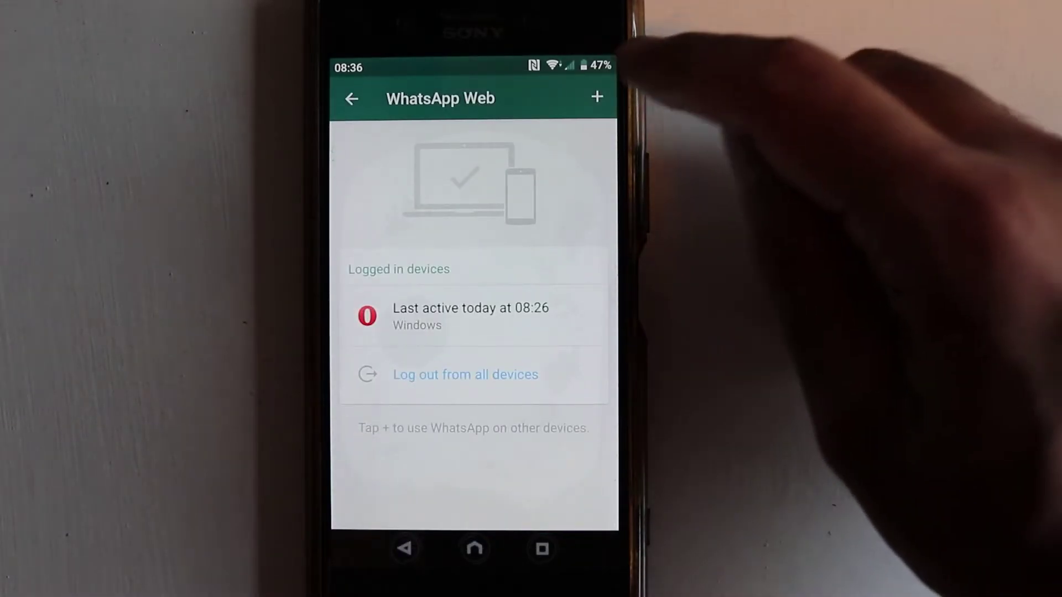
{"action": "left_click", "coordinate": [597, 98]}
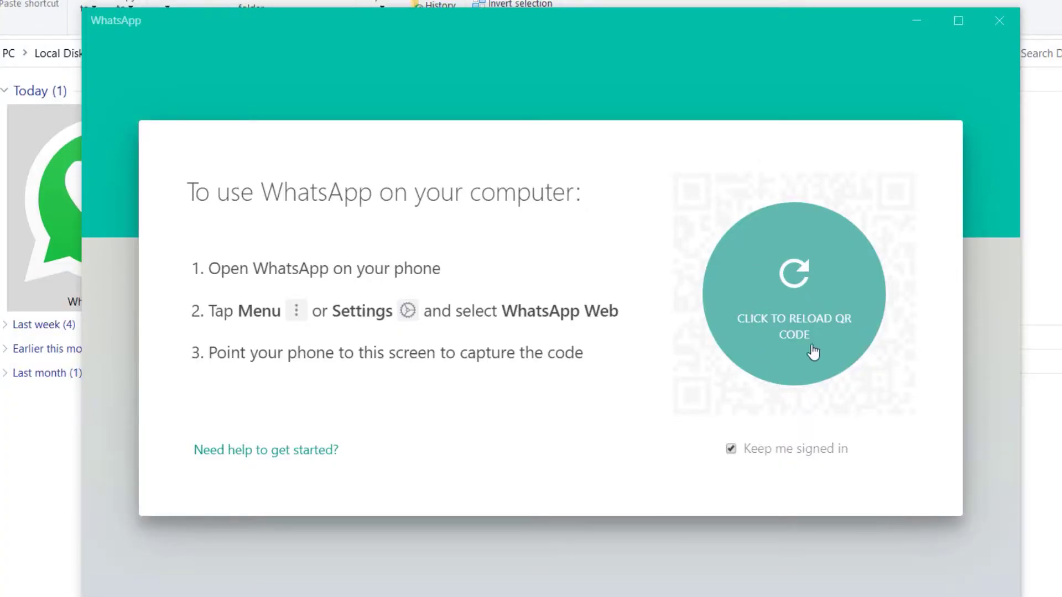
{"action": "left_click", "coordinate": [799, 285]}
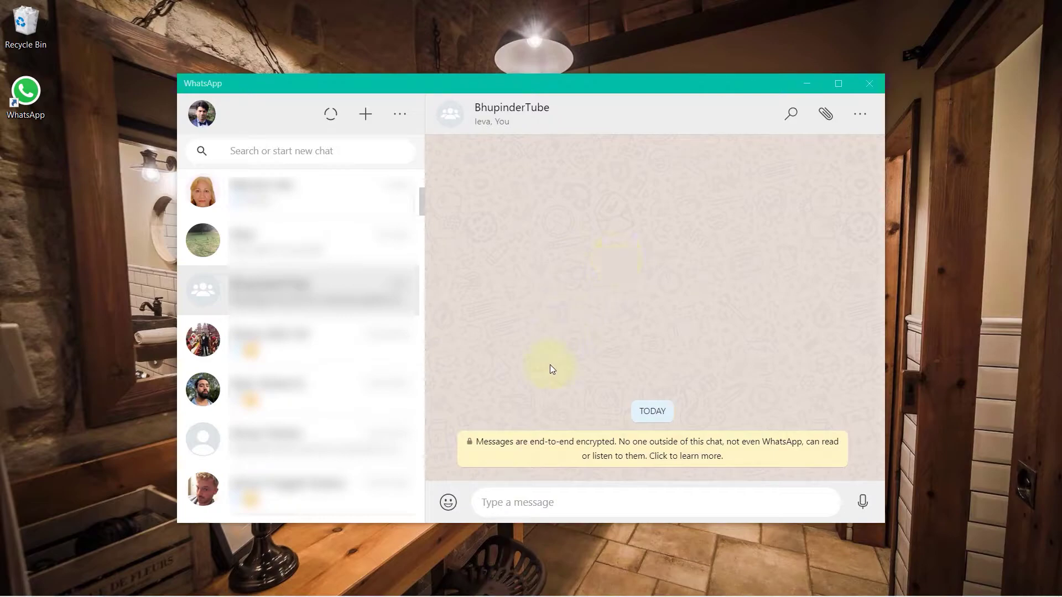
Send the message "hi , this is bhupindertube, welcome to my channel." to the BhupinderTube group.
{"action": "left_click", "coordinate": [527, 500]}
{"action": "type", "text": "hi , this is bhupinde"}
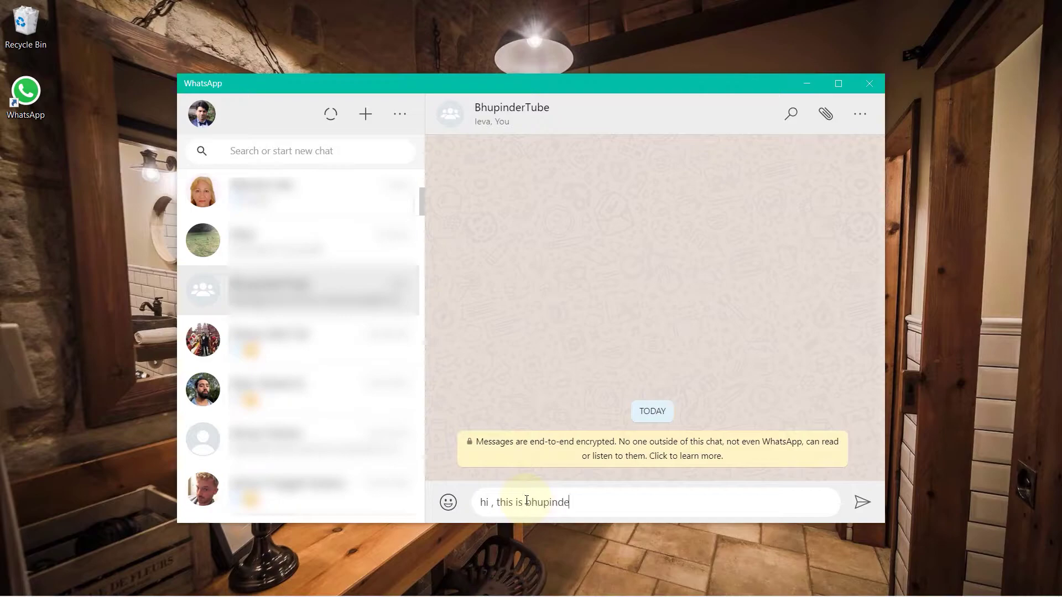
{"action": "type", "text": "rtube, welcome to my channel."}
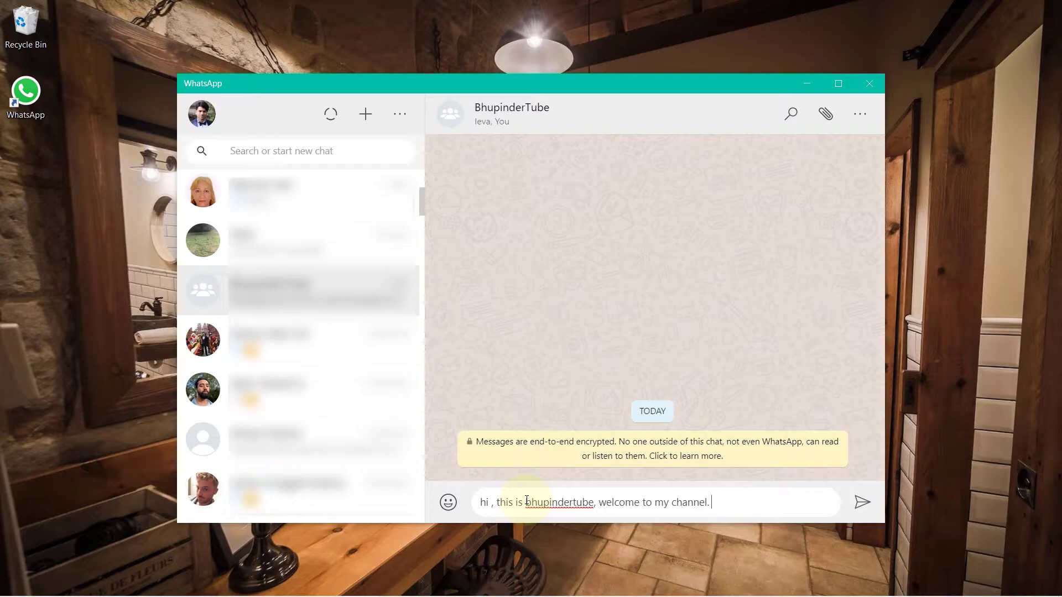
{"action": "left_click", "coordinate": [862, 503]}
Look through the emoji, GIF and sticker pickers for the chat, and close them without choosing anything.
{"action": "left_click", "coordinate": [447, 502]}
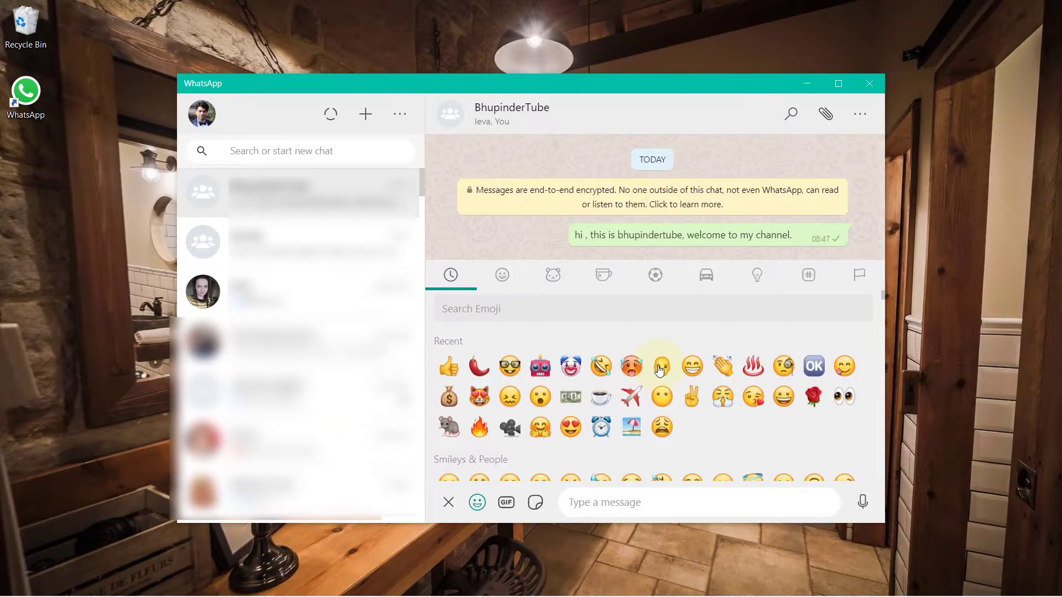
{"action": "scroll", "coordinate": [525, 360], "scroll_direction": "down", "scroll_amount": 3}
{"action": "scroll", "coordinate": [525, 310], "scroll_direction": "up", "scroll_amount": 5}
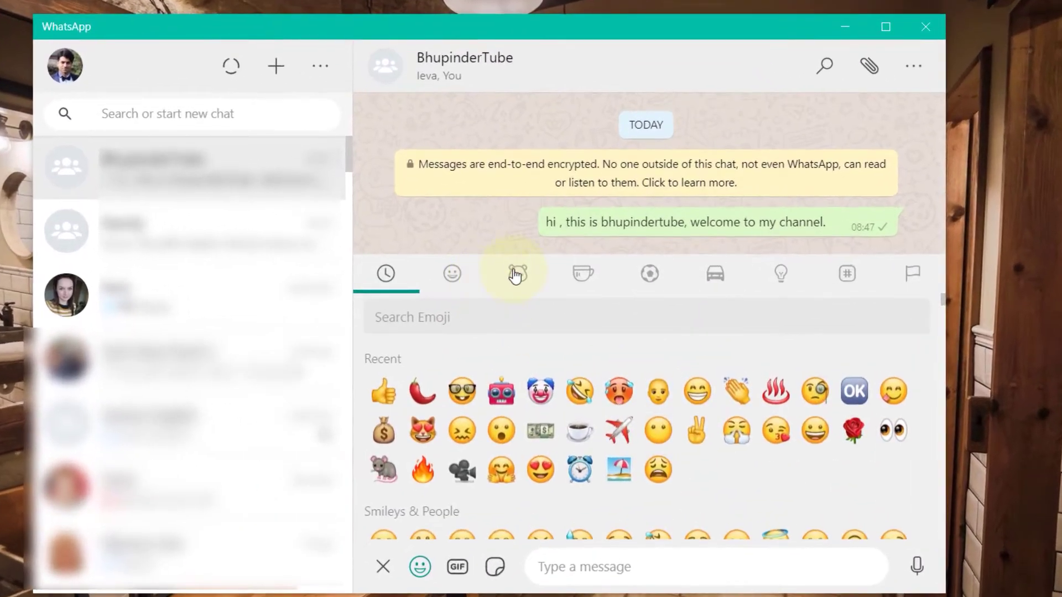
{"action": "left_click", "coordinate": [518, 273]}
{"action": "left_click", "coordinate": [462, 559]}
{"action": "left_click", "coordinate": [496, 568]}
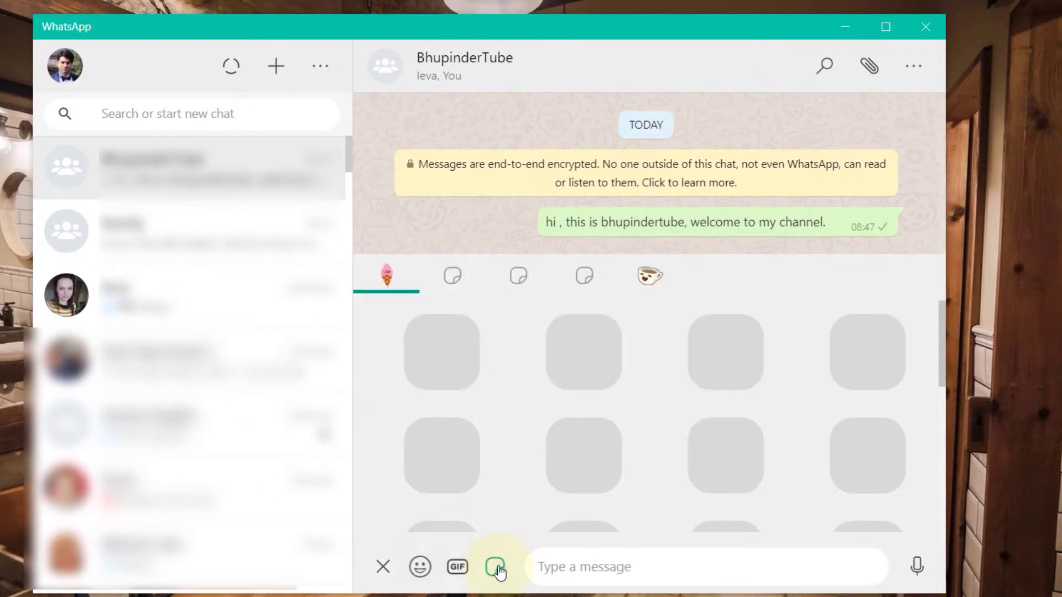
{"action": "left_click", "coordinate": [383, 566]}
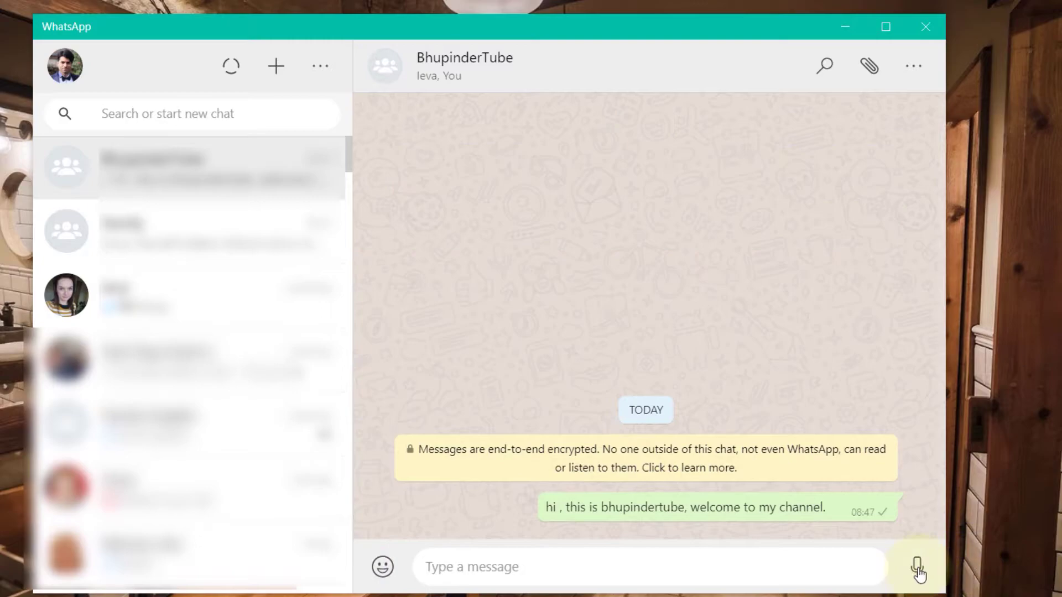
Record a voice message of about 14 seconds and send it to the BhupinderTube group.
{"action": "left_click", "coordinate": [916, 567]}
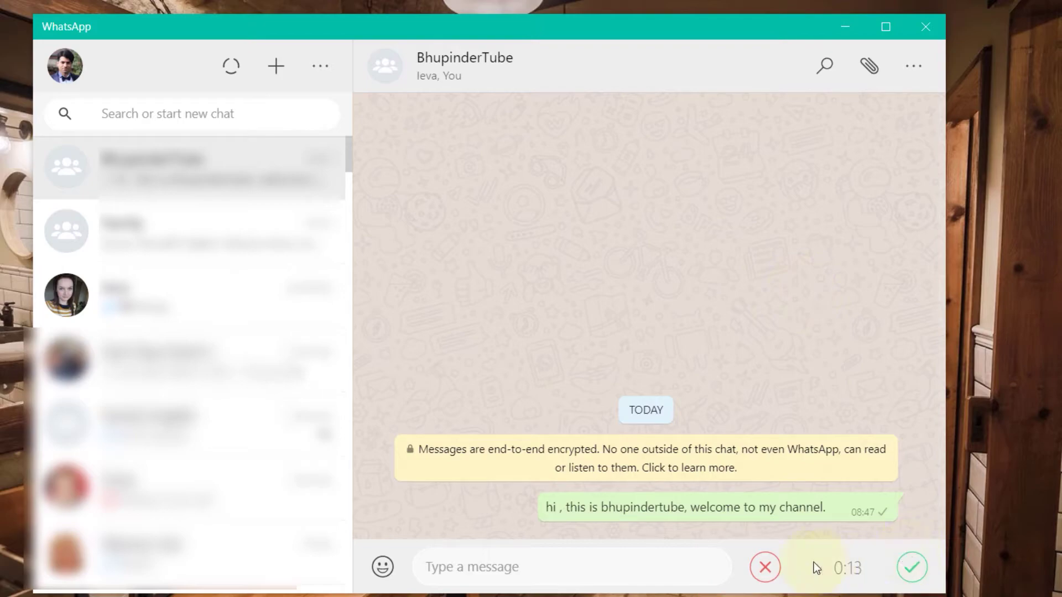
{"action": "left_click", "coordinate": [912, 567]}
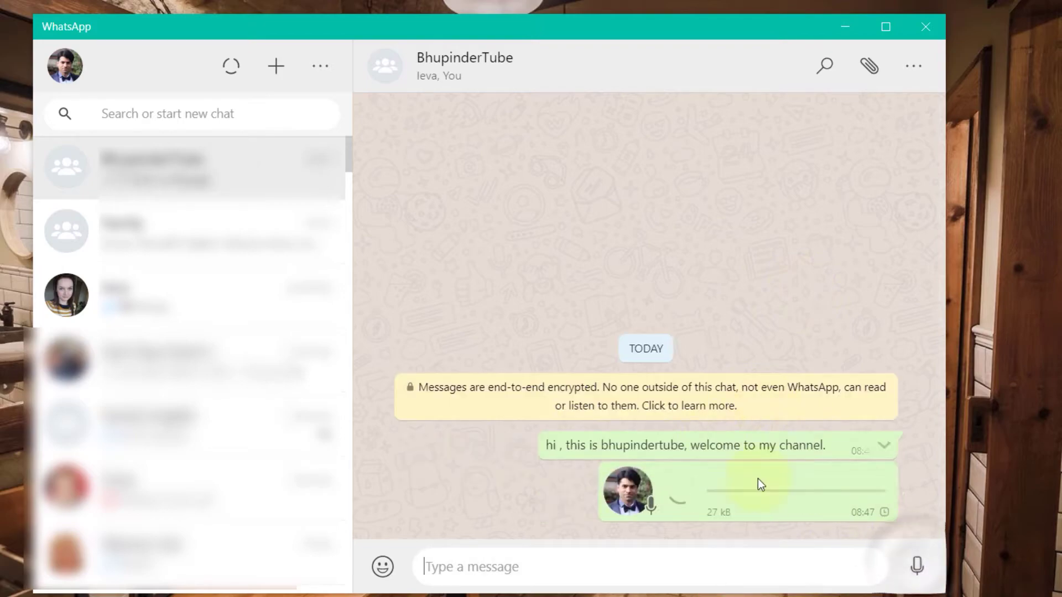
Review the general options and the group chat's own options without selecting any of them.
{"action": "left_click", "coordinate": [320, 65]}
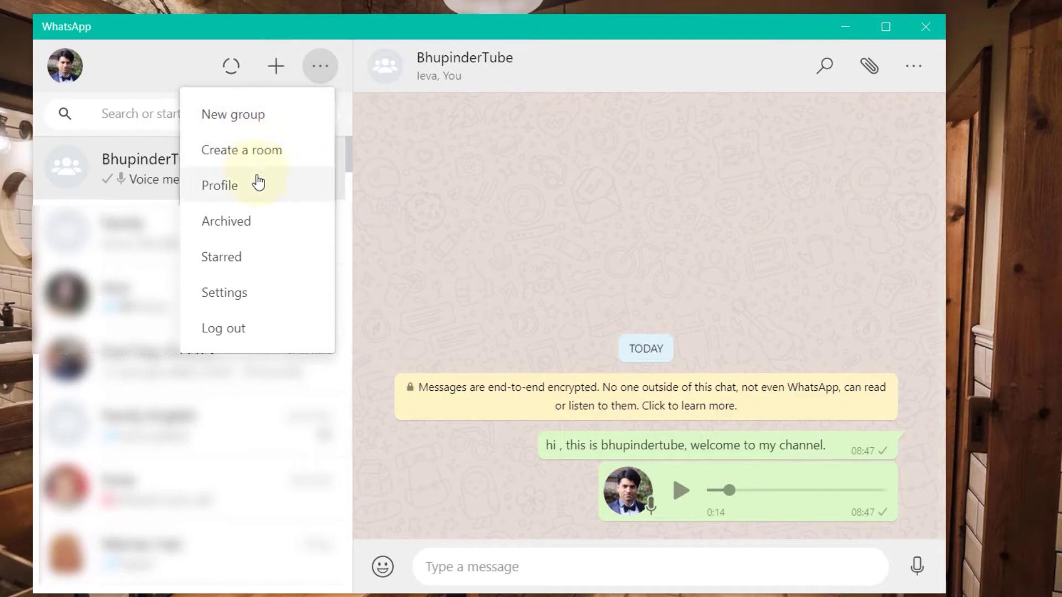
{"action": "left_click", "coordinate": [584, 217]}
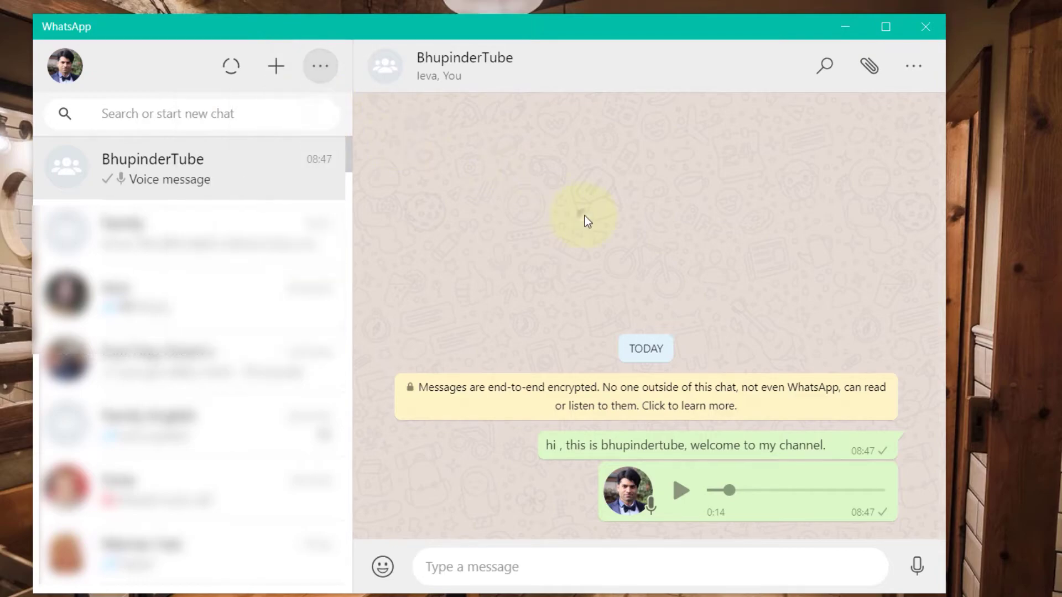
{"action": "left_click", "coordinate": [913, 66]}
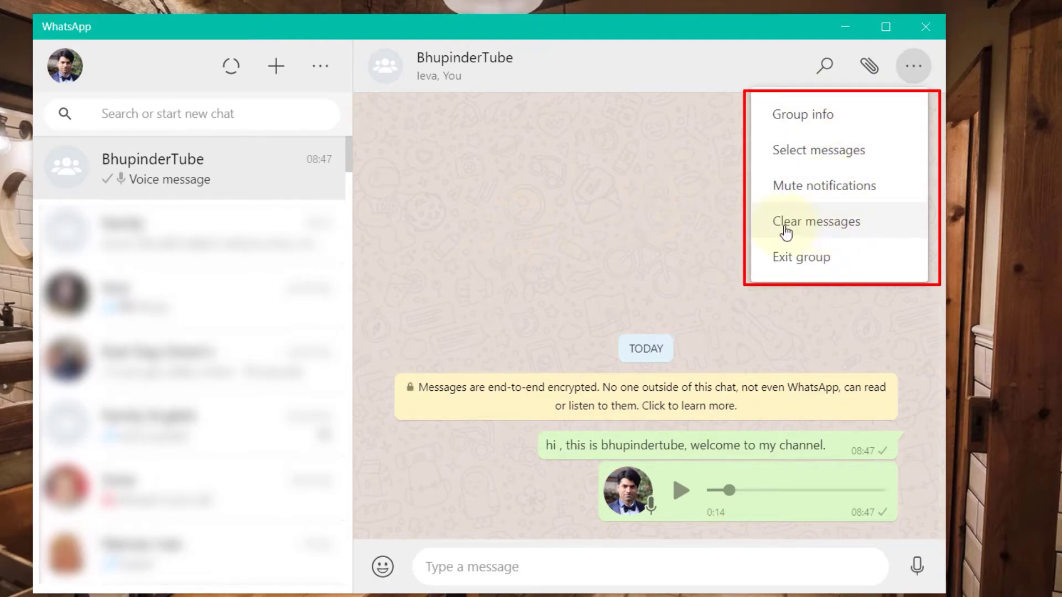
{"action": "left_click", "coordinate": [530, 206]}
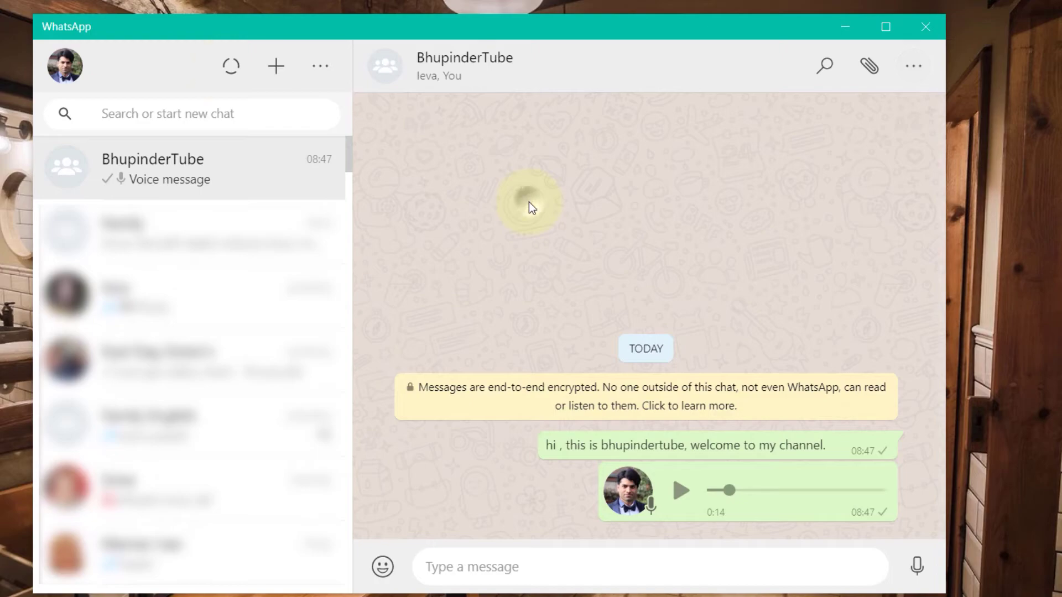
View the status updates page, and examine the profile photo, name and About details.
{"action": "left_click", "coordinate": [230, 73]}
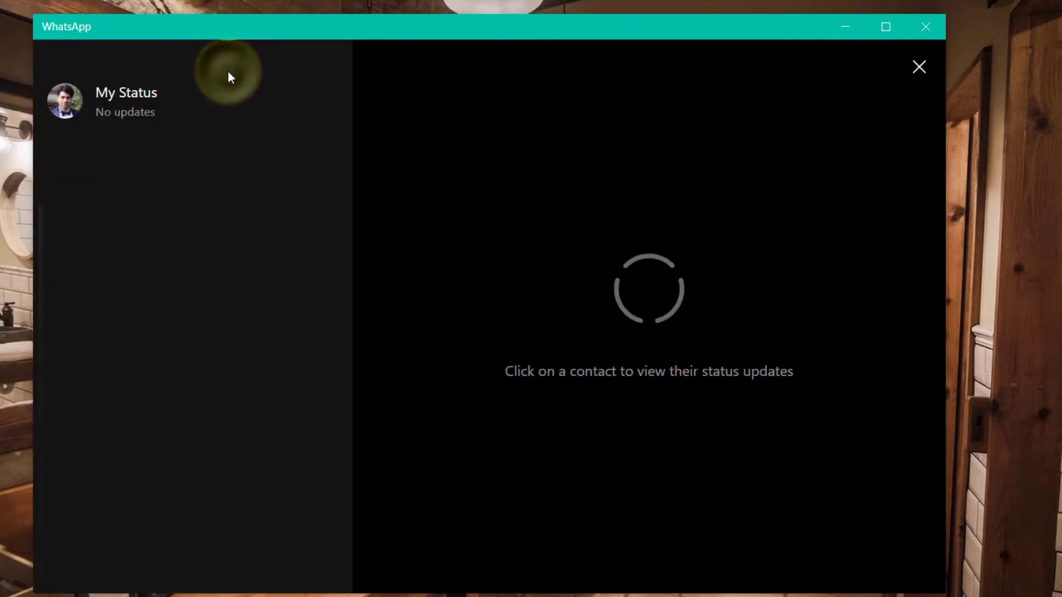
{"action": "left_click", "coordinate": [919, 67]}
{"action": "left_click", "coordinate": [65, 71]}
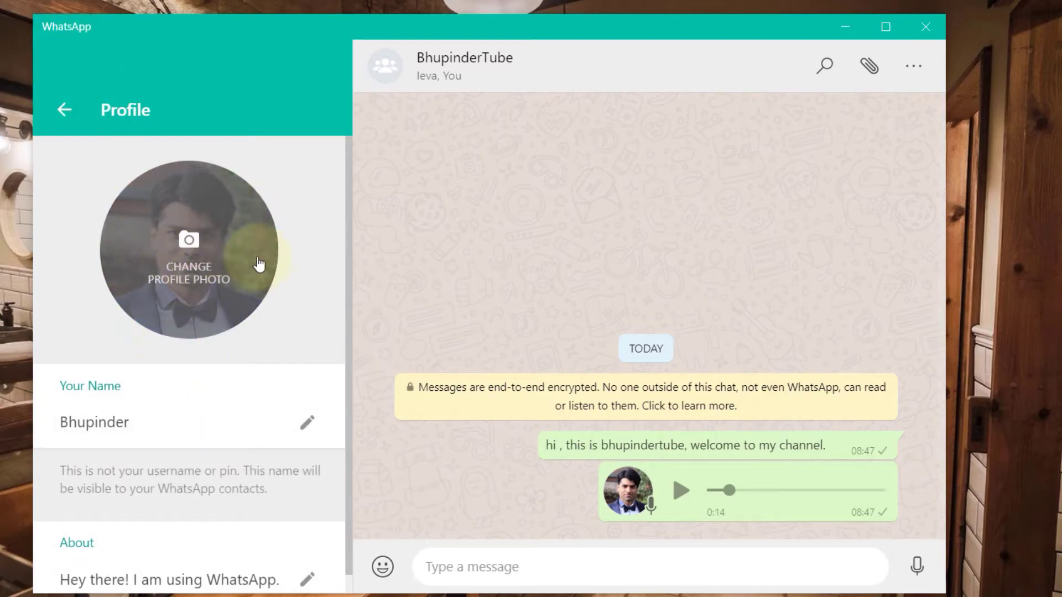
{"action": "scroll", "coordinate": [230, 319], "scroll_direction": "down", "scroll_amount": 1}
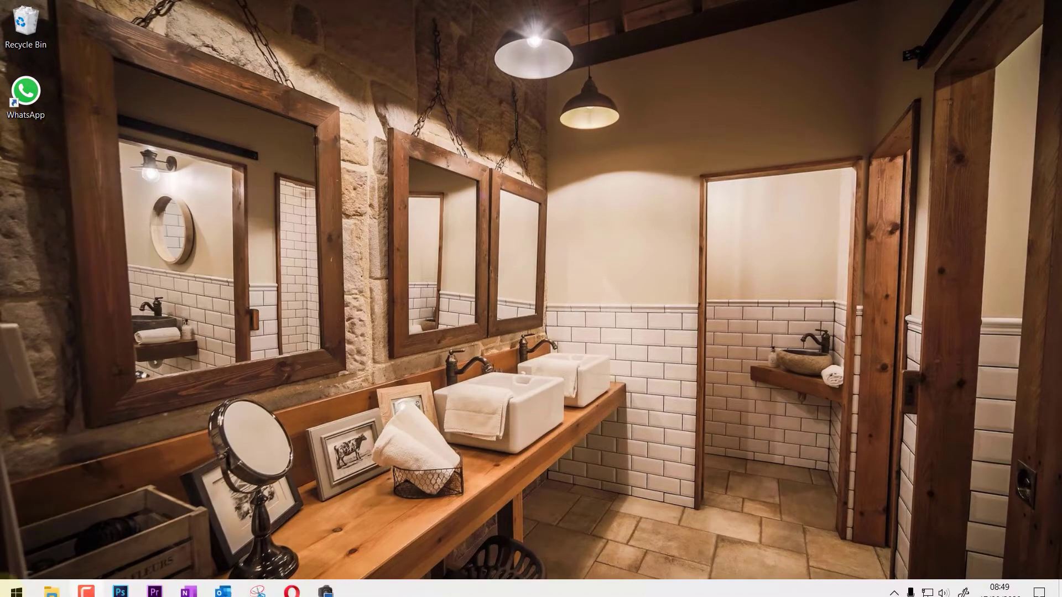
Show the list of all installed apps from Windows Start.
{"action": "left_click", "coordinate": [17, 584]}
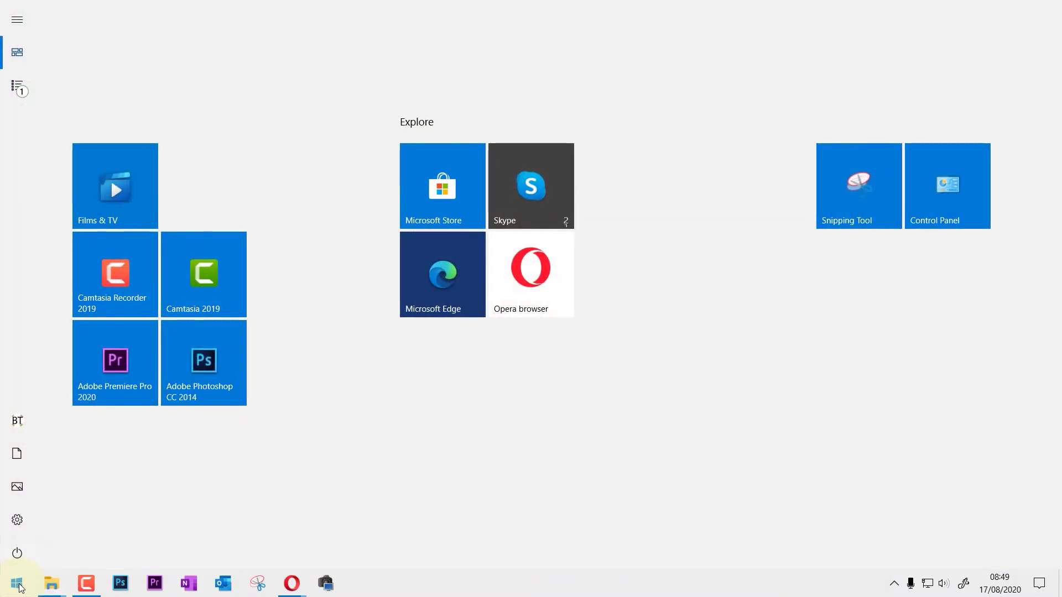
{"action": "left_click", "coordinate": [17, 85]}
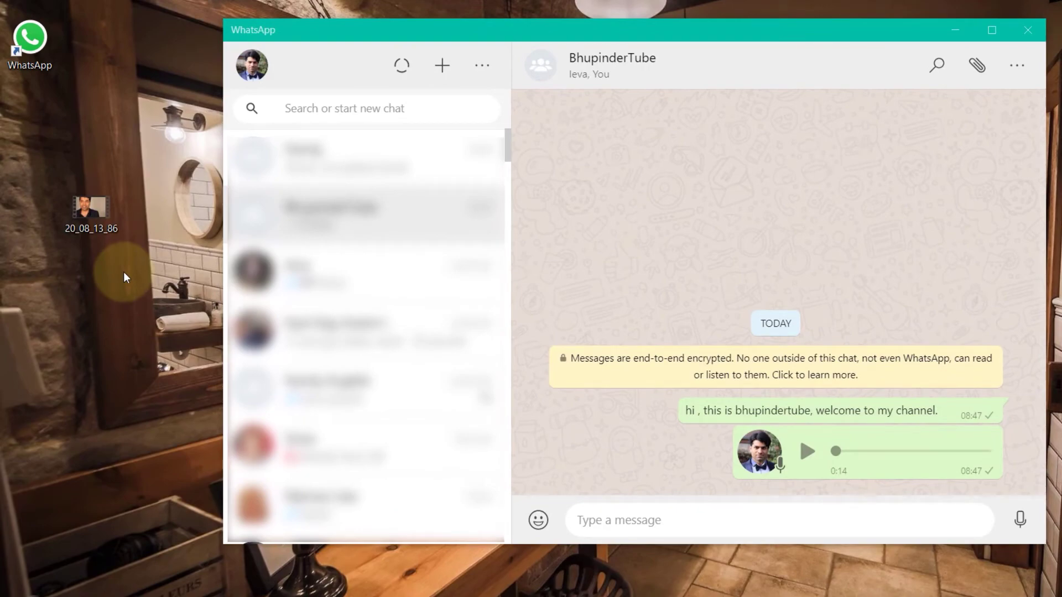
Attach the desktop video 20_08_13_86.MP4 to the BhupinderTube group chat and send it.
{"action": "left_click", "coordinate": [94, 208]}
{"action": "left_click_drag", "start_coordinate": [90, 218], "coordinate": [759, 269]}
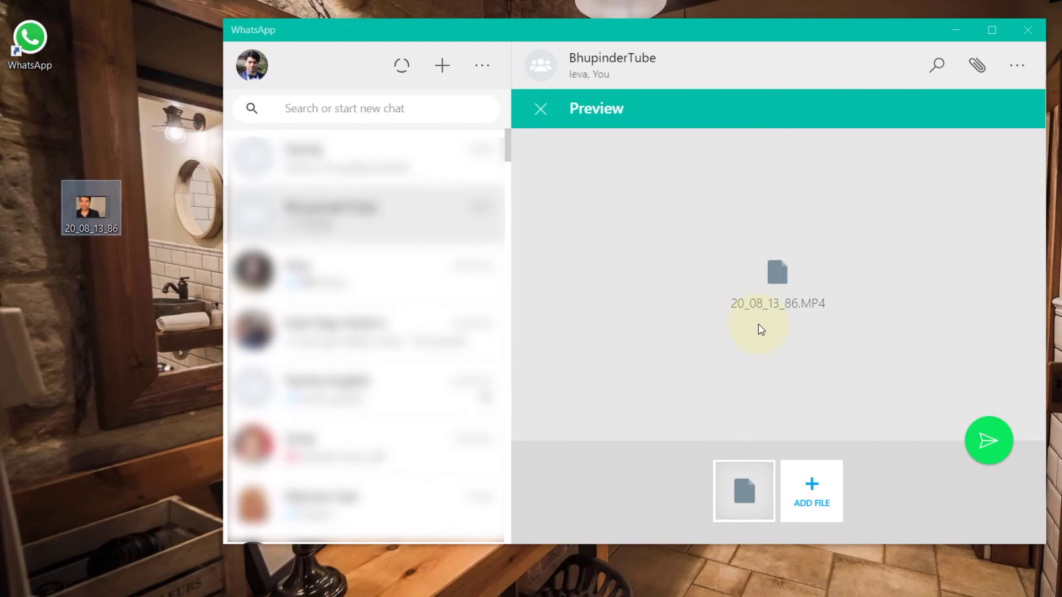
{"action": "left_click", "coordinate": [987, 445]}
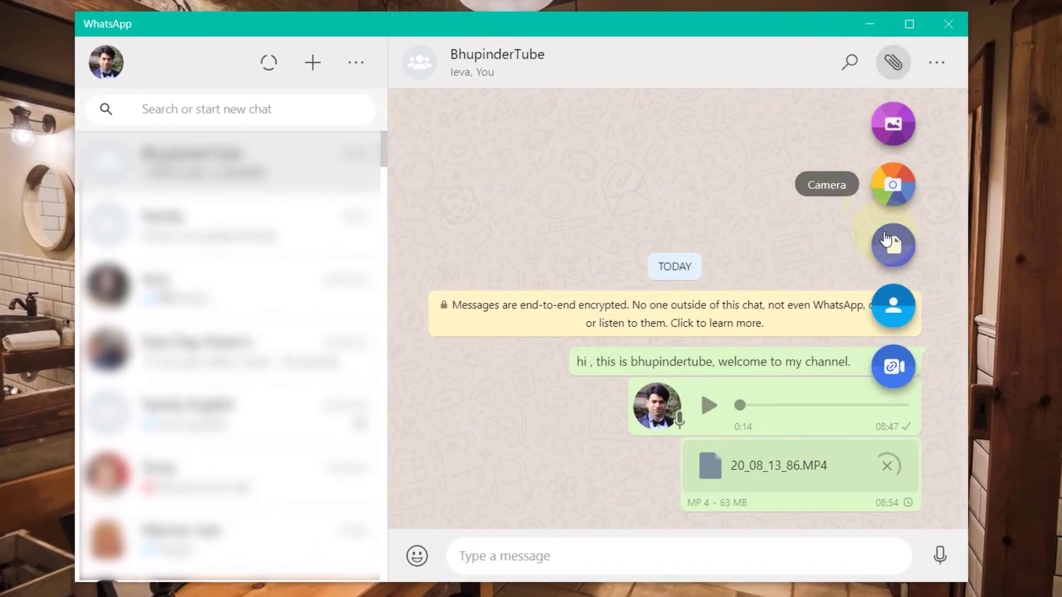
Take a photo with the computer's camera and send it to the BhupinderTube group.
{"action": "left_click", "coordinate": [900, 188]}
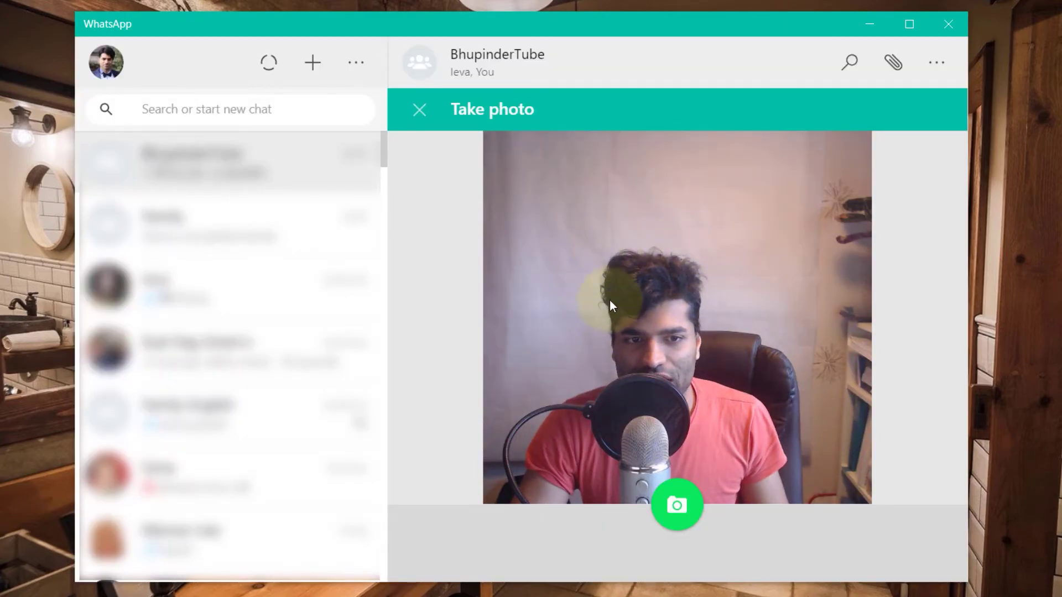
{"action": "left_click", "coordinate": [677, 505]}
{"action": "left_click", "coordinate": [903, 505]}
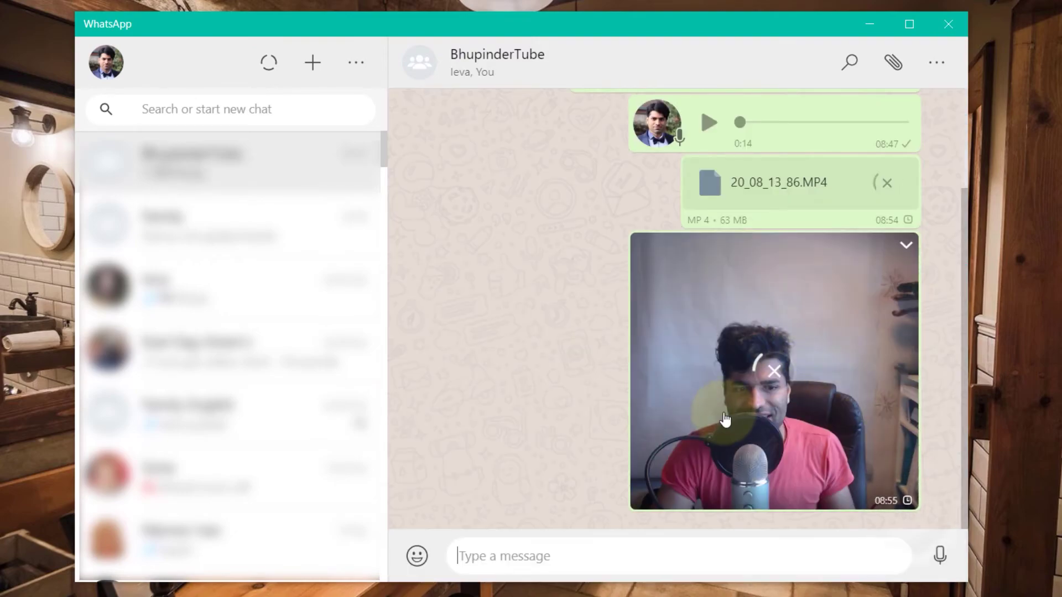
Open the video received in the group chat and play it in the viewer, pausing and resuming playback.
{"action": "scroll", "coordinate": [483, 363], "scroll_direction": "up", "scroll_amount": 3}
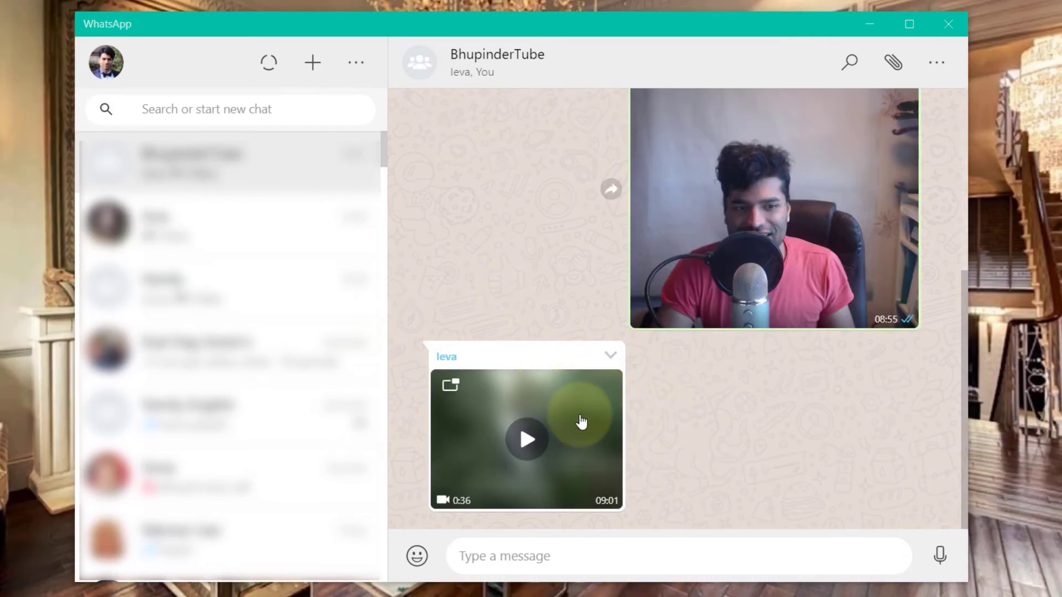
{"action": "left_click", "coordinate": [524, 443]}
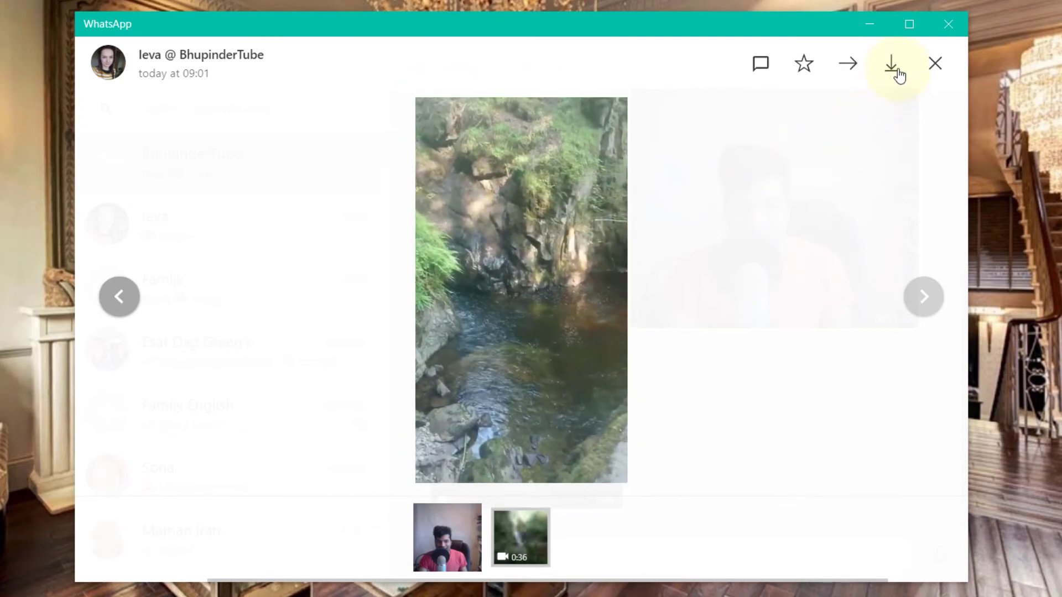
{"action": "left_click", "coordinate": [552, 256]}
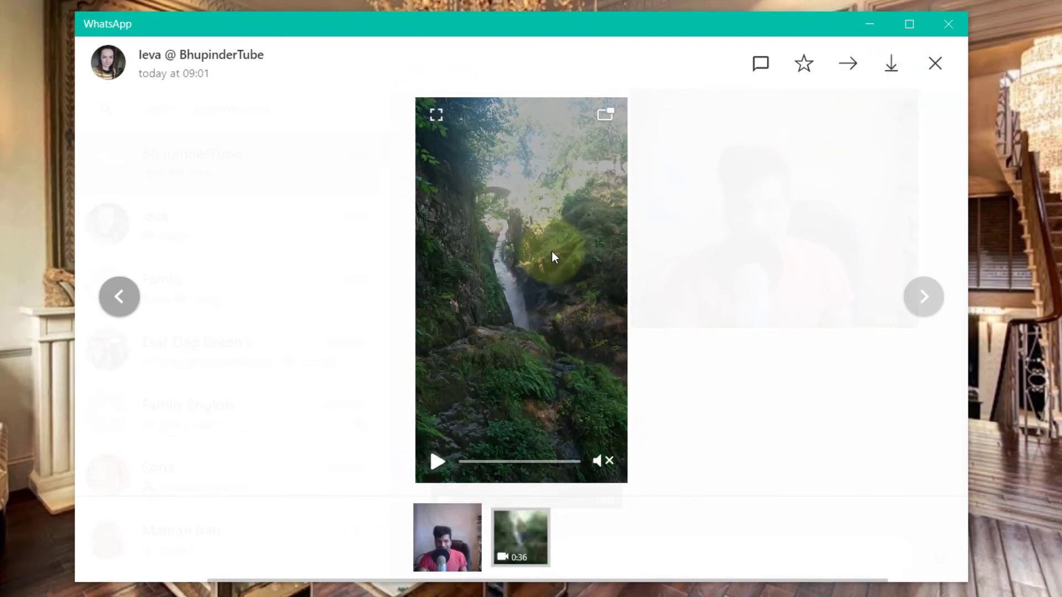
{"action": "left_click", "coordinate": [436, 462]}
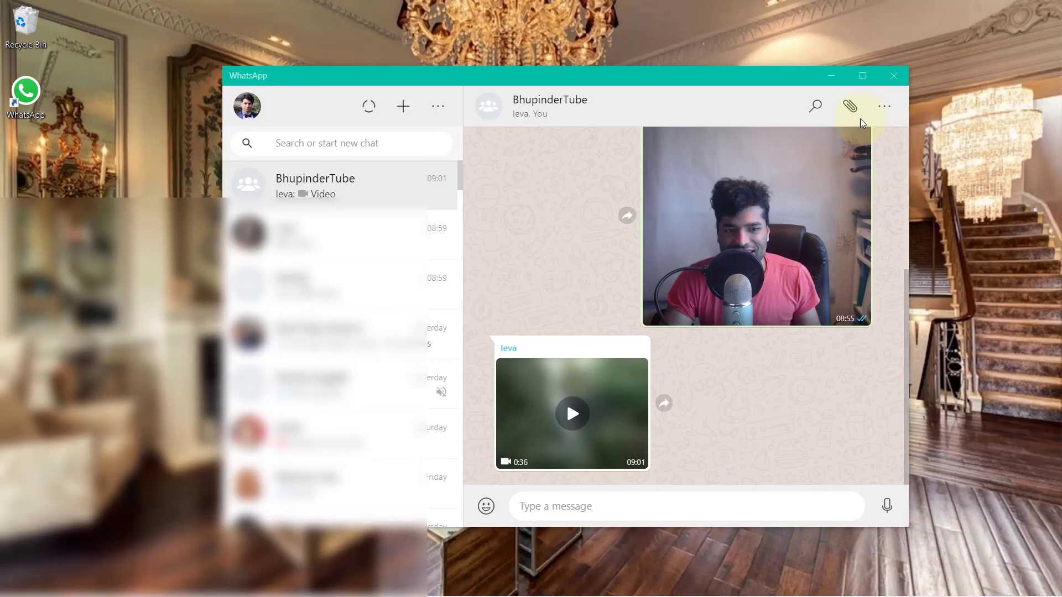
Maximise and restore the WhatsApp window, and narrow it to about two thirds of its restored width.
{"action": "left_click", "coordinate": [862, 78]}
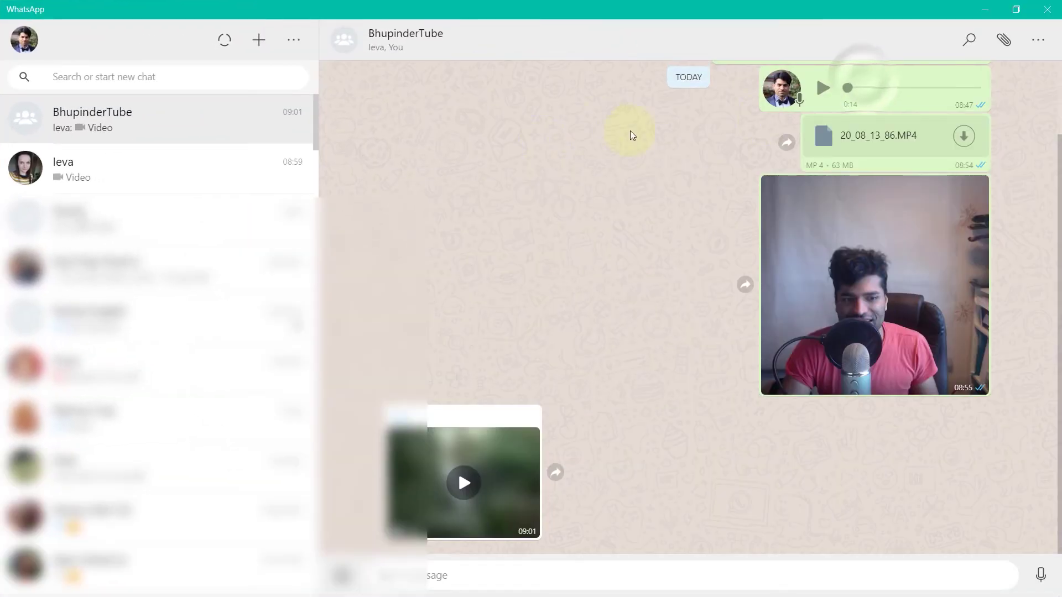
{"action": "left_click", "coordinate": [1016, 10]}
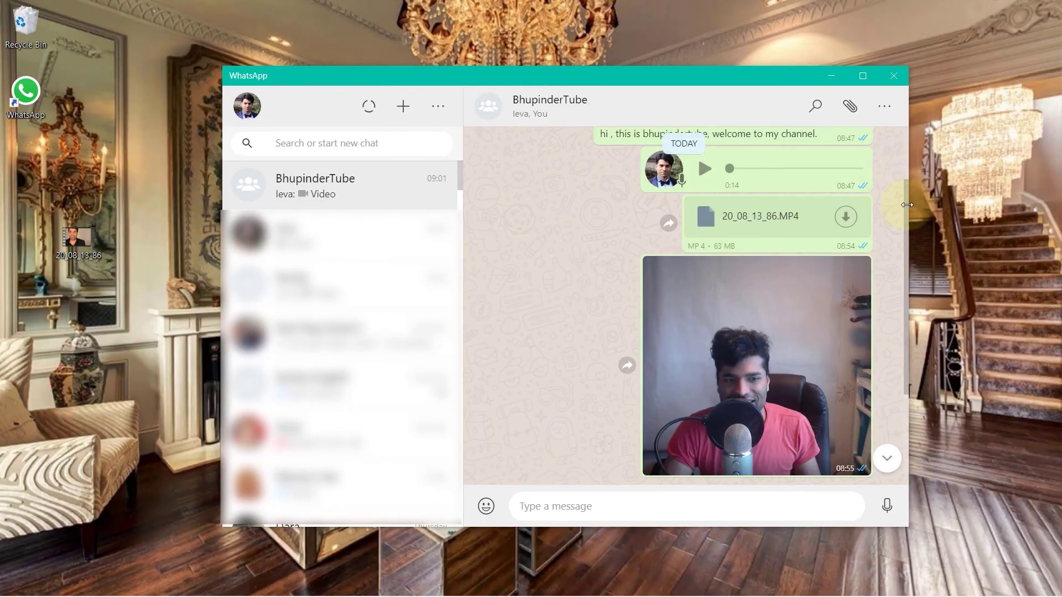
{"action": "left_click_drag", "start_coordinate": [907, 205], "coordinate": [135, 213]}
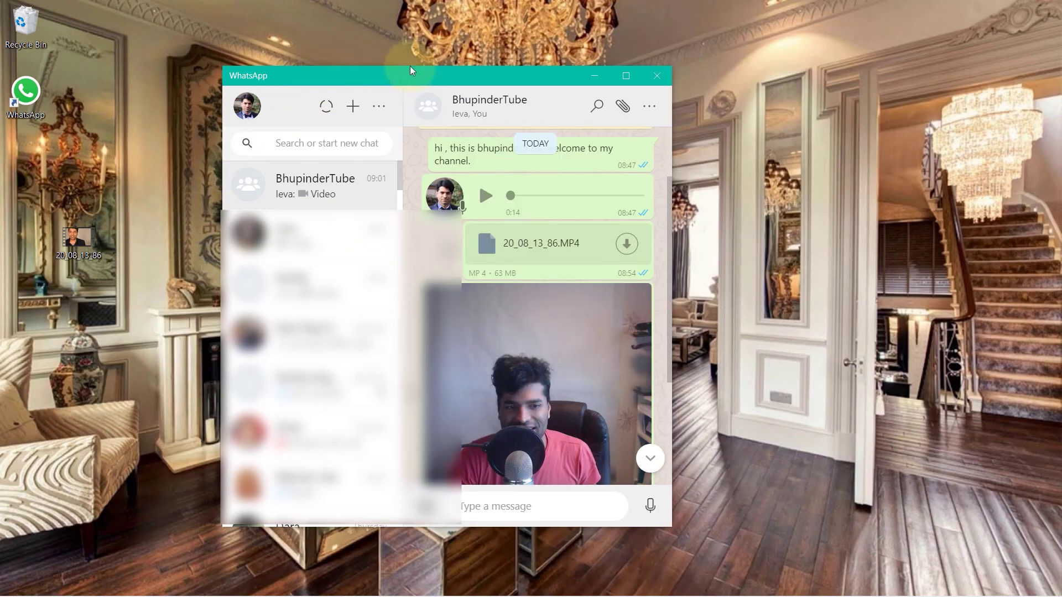